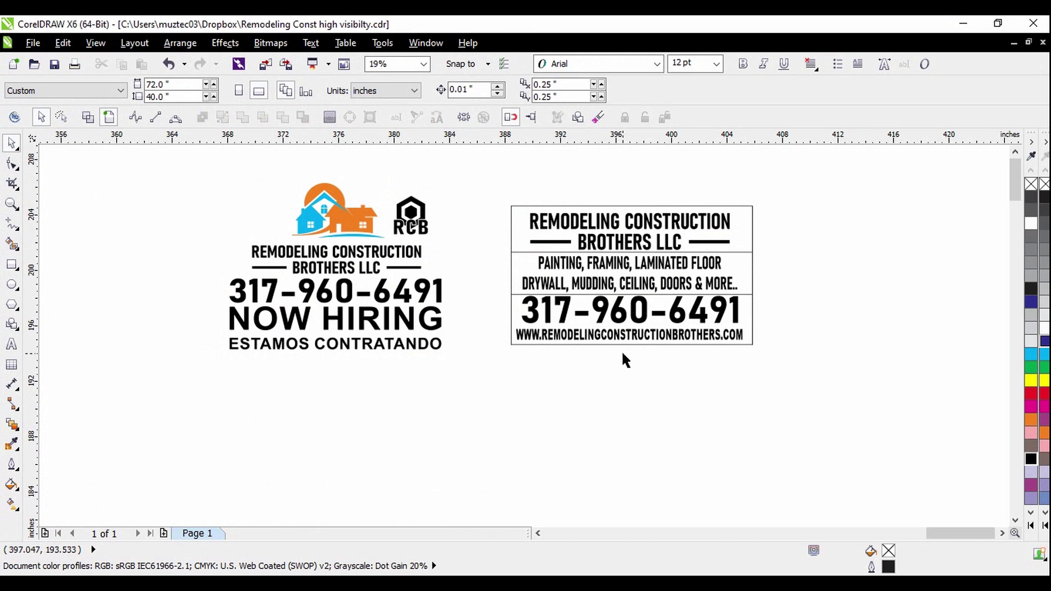
pyautogui.scroll(-1, 583, 344)
pyautogui.scroll(1, 555, 364)
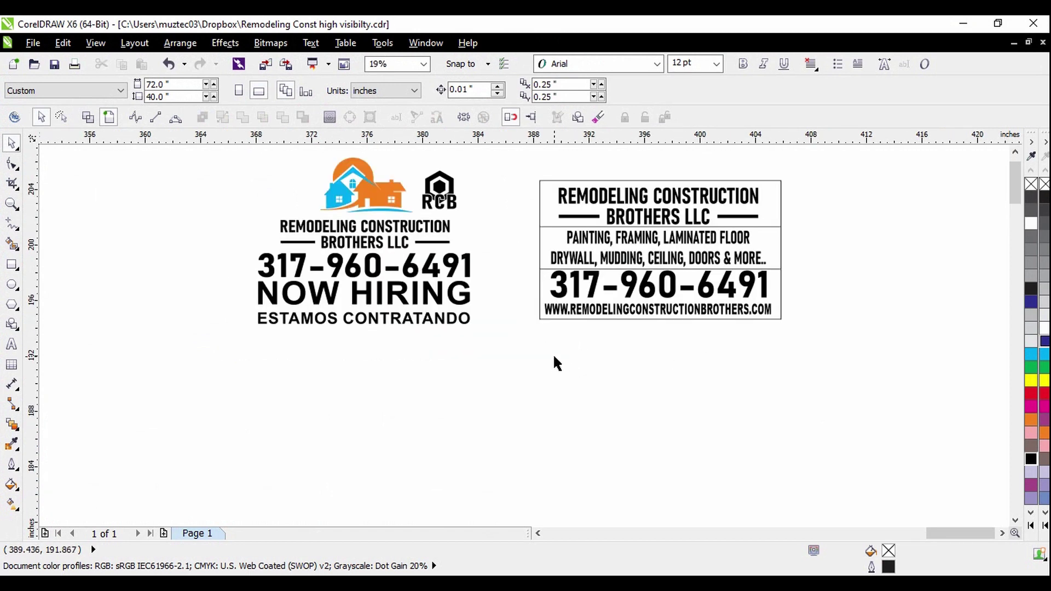
pyautogui.scroll(-1, 599, 329)
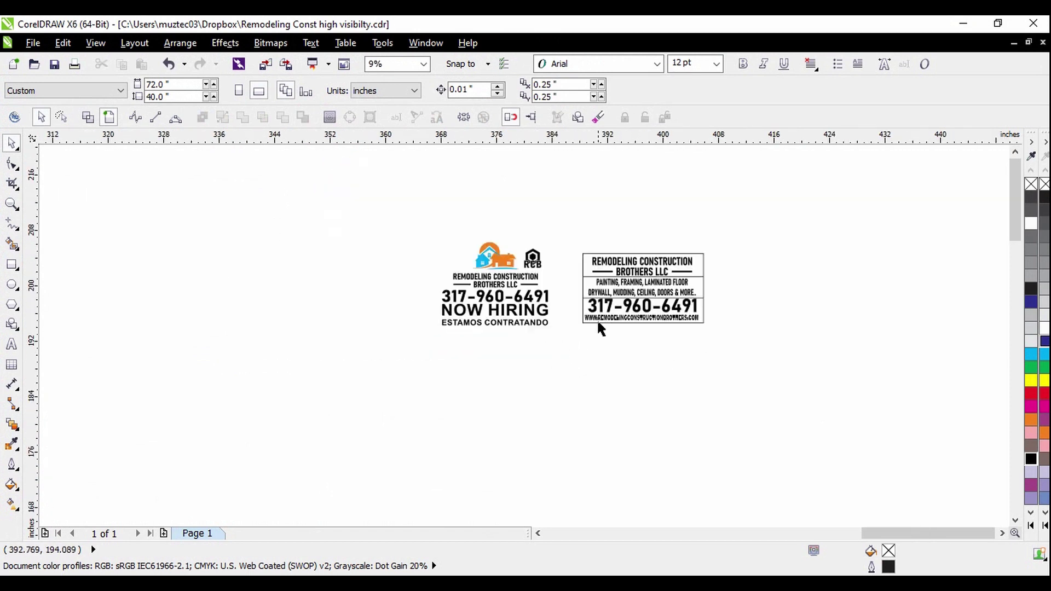
pyautogui.scroll(1, 543, 214)
# Check the card's existing elements, then draw a border rectangle around the business card text
pyautogui.moveTo(596, 198); pyautogui.dragTo(917, 401)
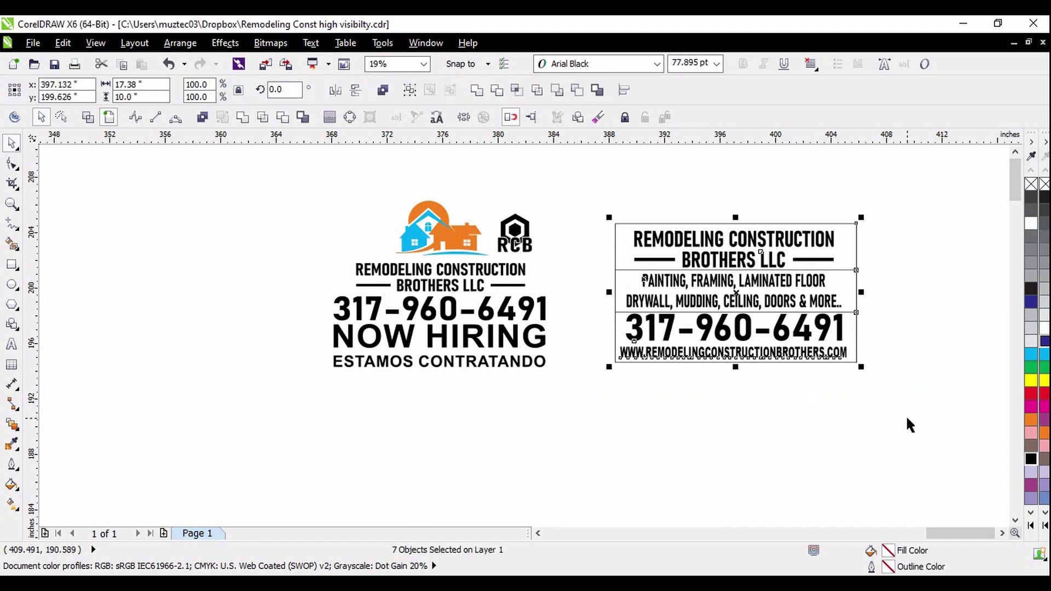
pyautogui.click(897, 318)
pyautogui.scroll(1, 835, 259)
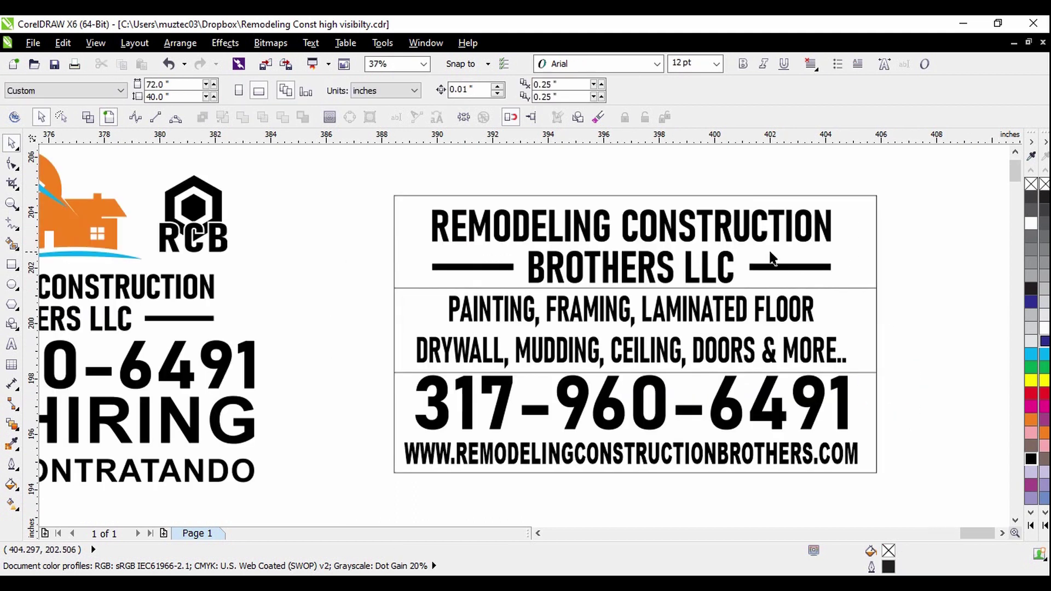
pyautogui.scroll(-1, 772, 259)
pyautogui.click(737, 262)
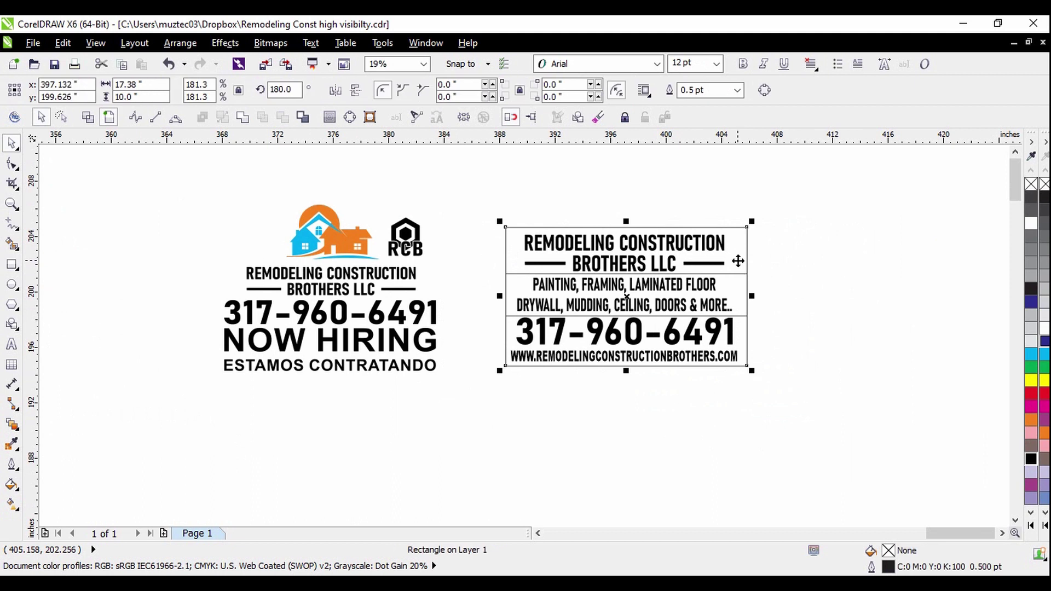
pyautogui.click(824, 336)
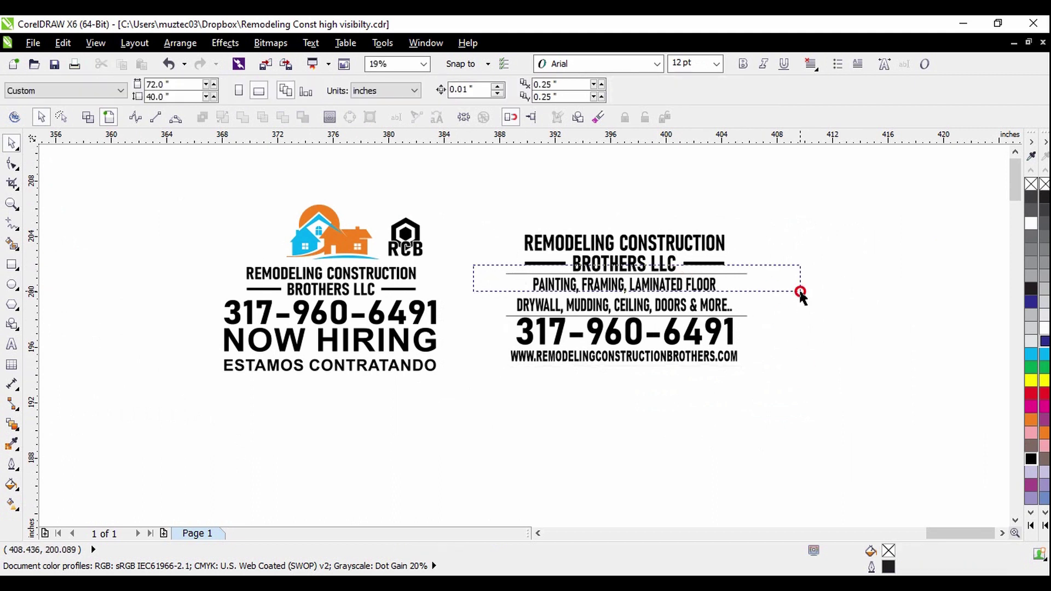
pyautogui.click(497, 276)
pyautogui.click(792, 338)
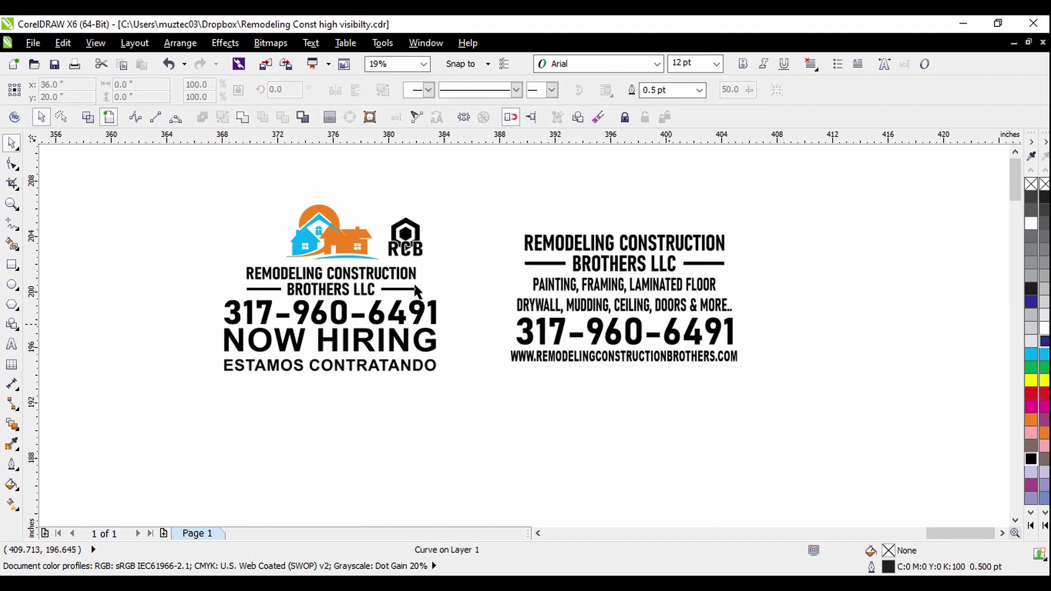
pyautogui.click(14, 266)
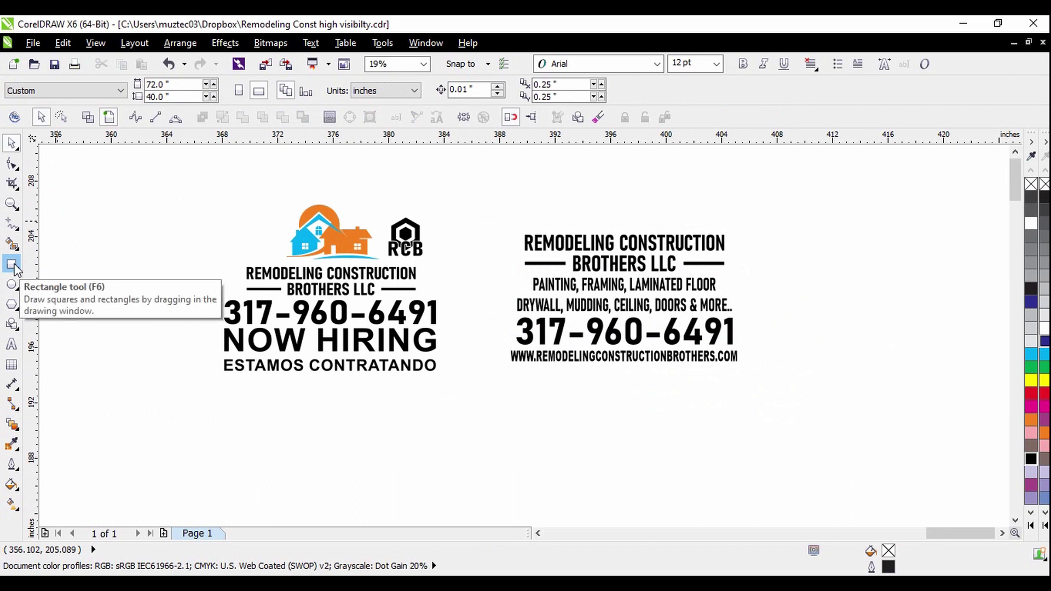
pyautogui.moveTo(503, 231)
pyautogui.mouseDown()
pyautogui.moveTo(585, 312)
pyautogui.moveTo(754, 373)
pyautogui.mouseUp()
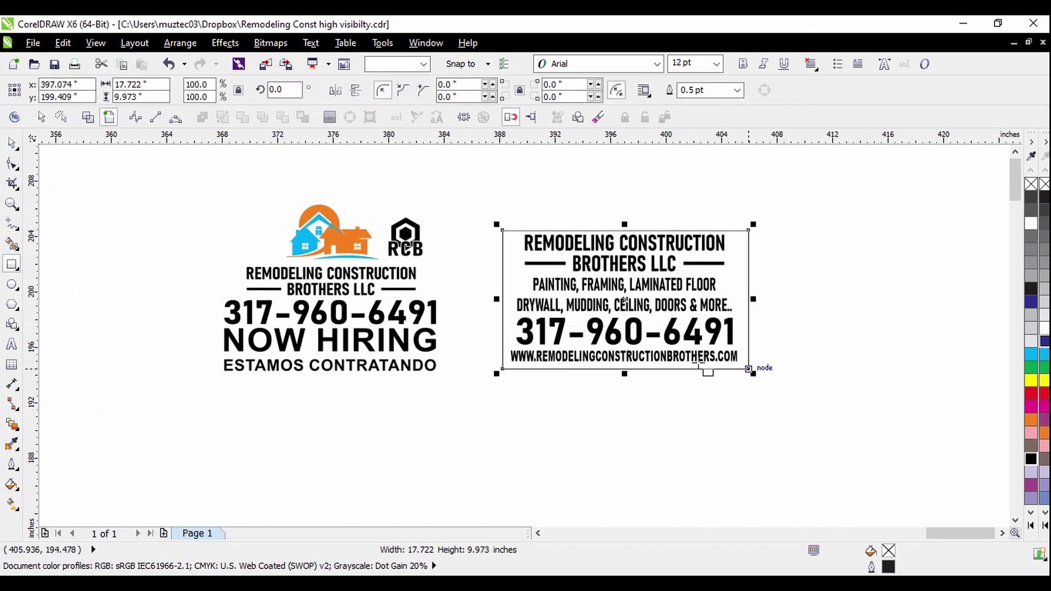
# Draw a horizontal two-point divider line across the card below BROTHERS LLC
pyautogui.click(15, 224)
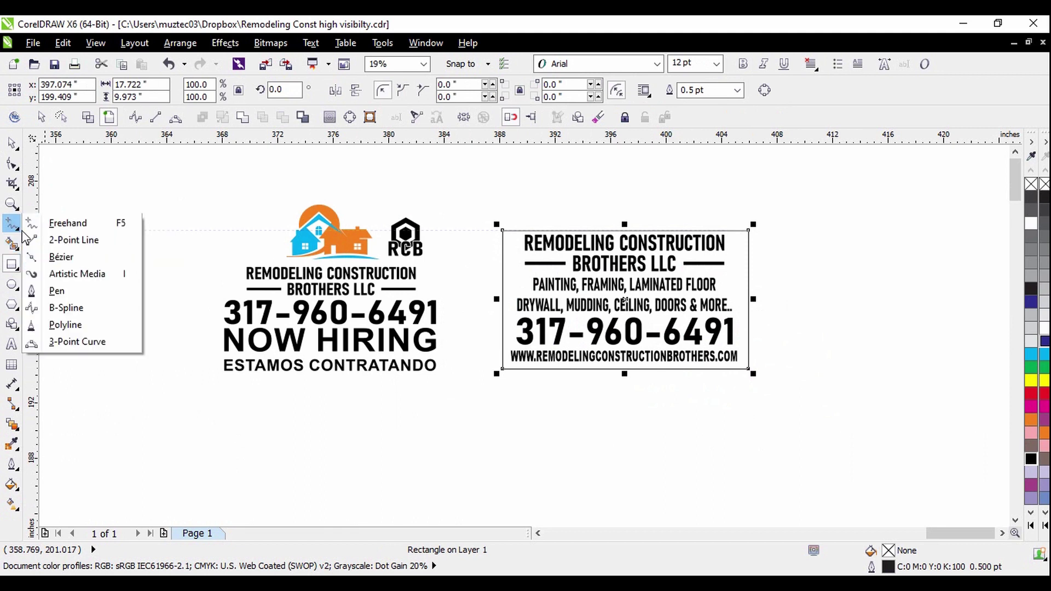
pyautogui.click(74, 240)
pyautogui.scroll(1, 496, 278)
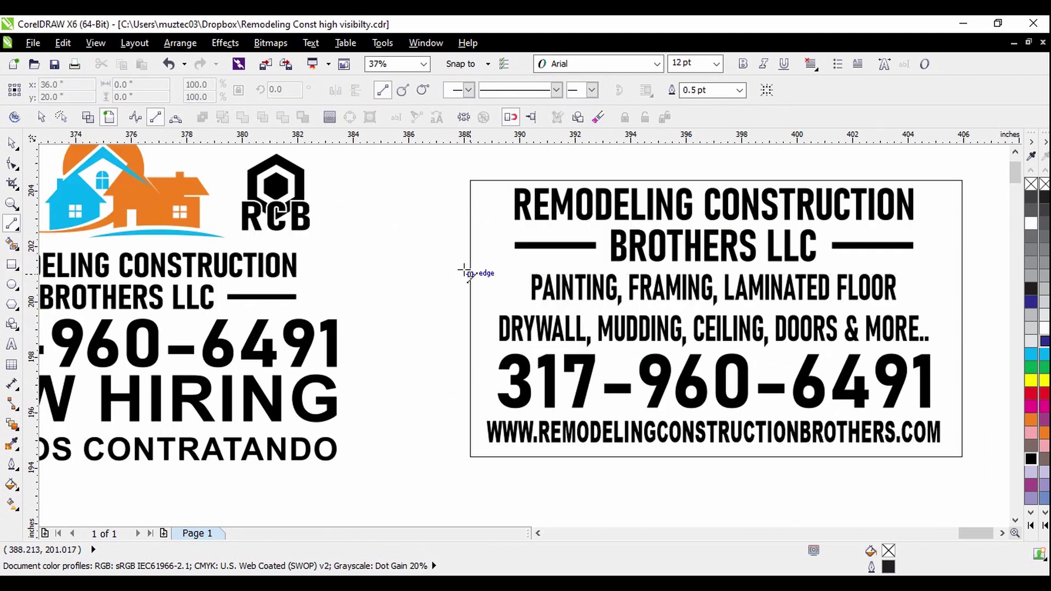
pyautogui.moveTo(467, 273); pyautogui.dragTo(965, 275)
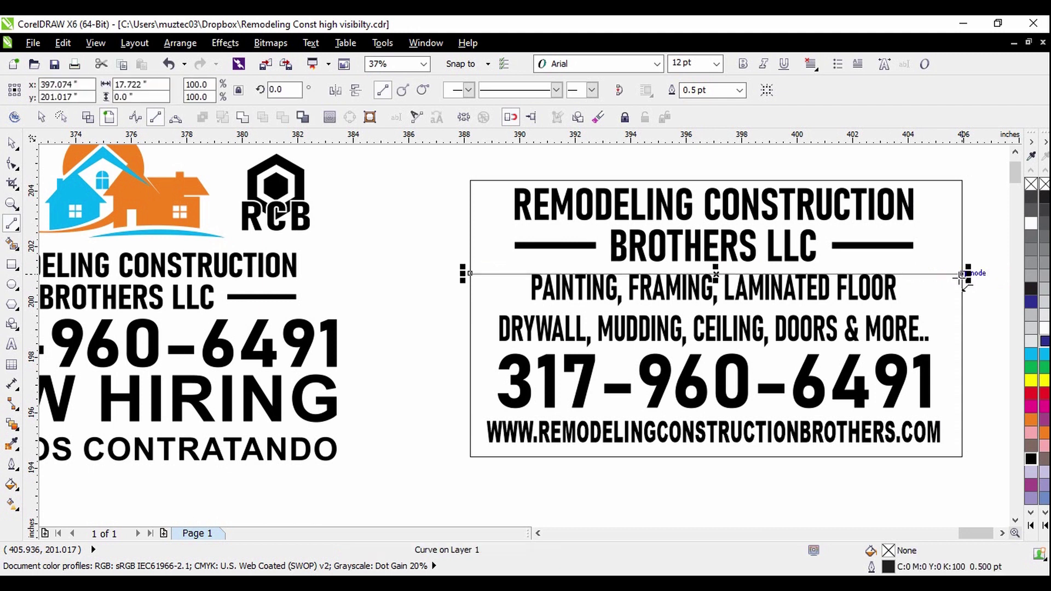
pyautogui.press('space')
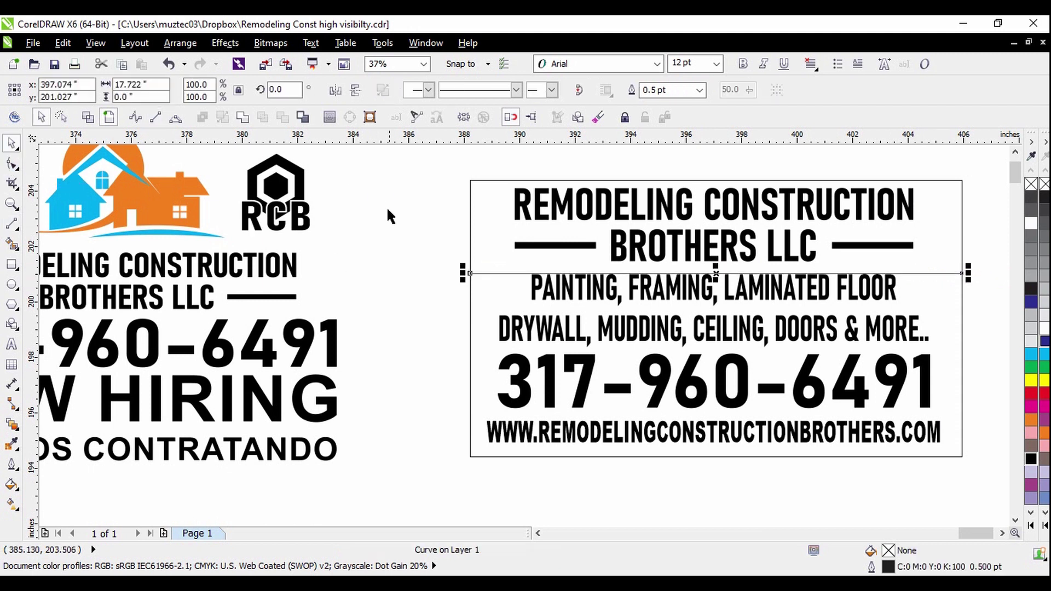
pyautogui.click(404, 228)
pyautogui.scroll(-2, 404, 227)
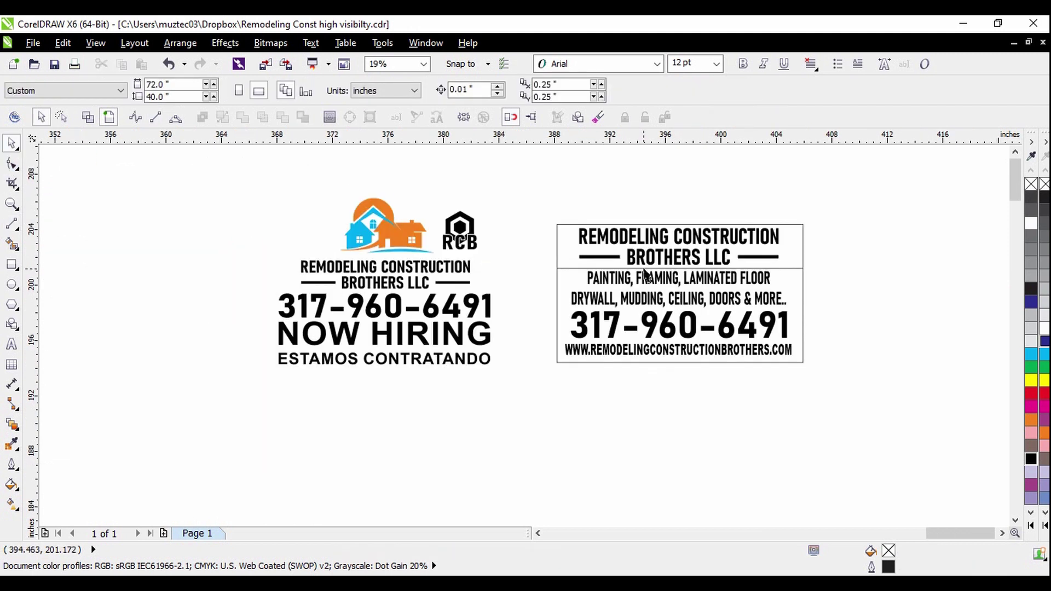
# Delete the business card and move the hiring text right, away from the house logo
pyautogui.moveTo(526, 191); pyautogui.dragTo(885, 427)
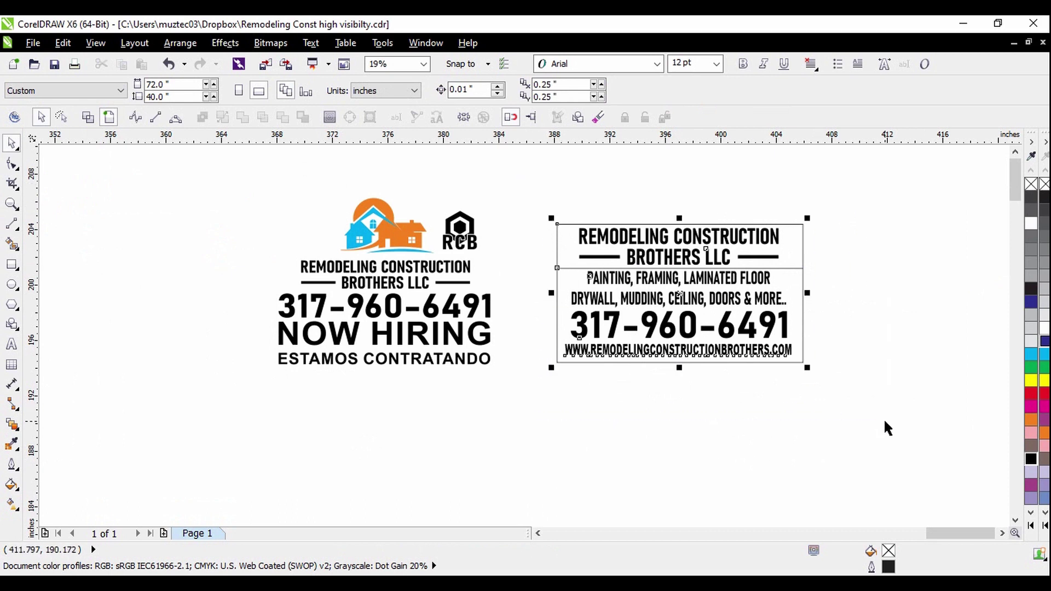
pyautogui.press('Delete')
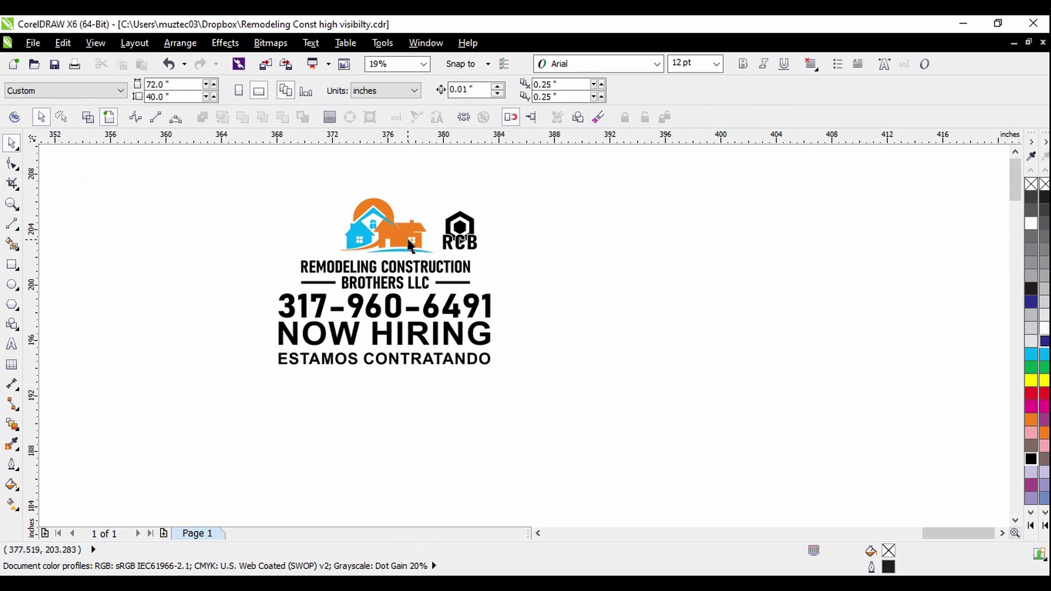
pyautogui.moveTo(427, 314); pyautogui.dragTo(747, 319)
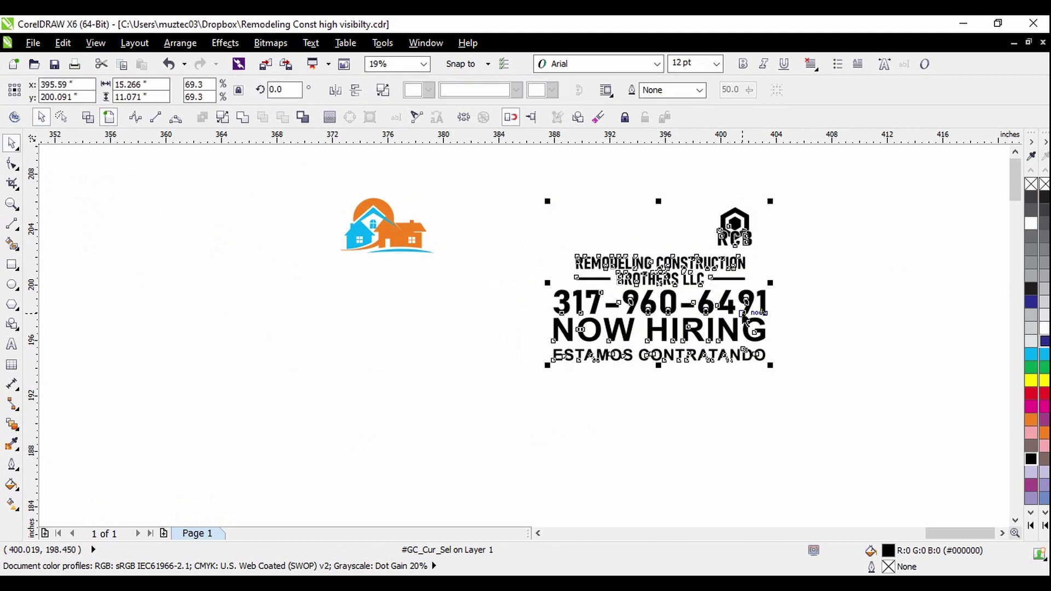
# Send the selected hiring text's cut lines to Cutting Master 3 via Application Launcher
pyautogui.click(827, 334)
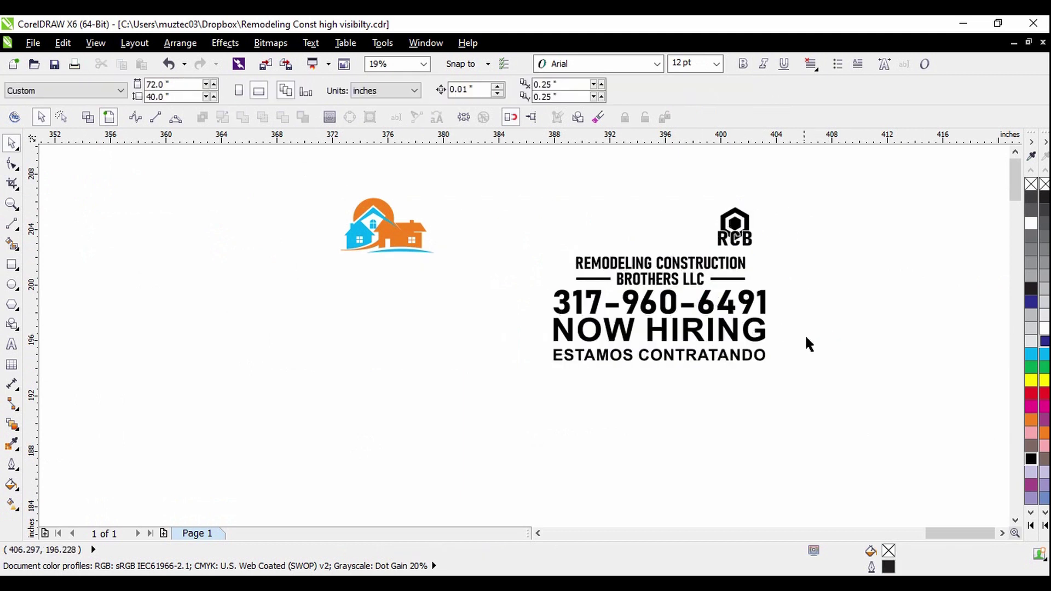
pyautogui.click(761, 312)
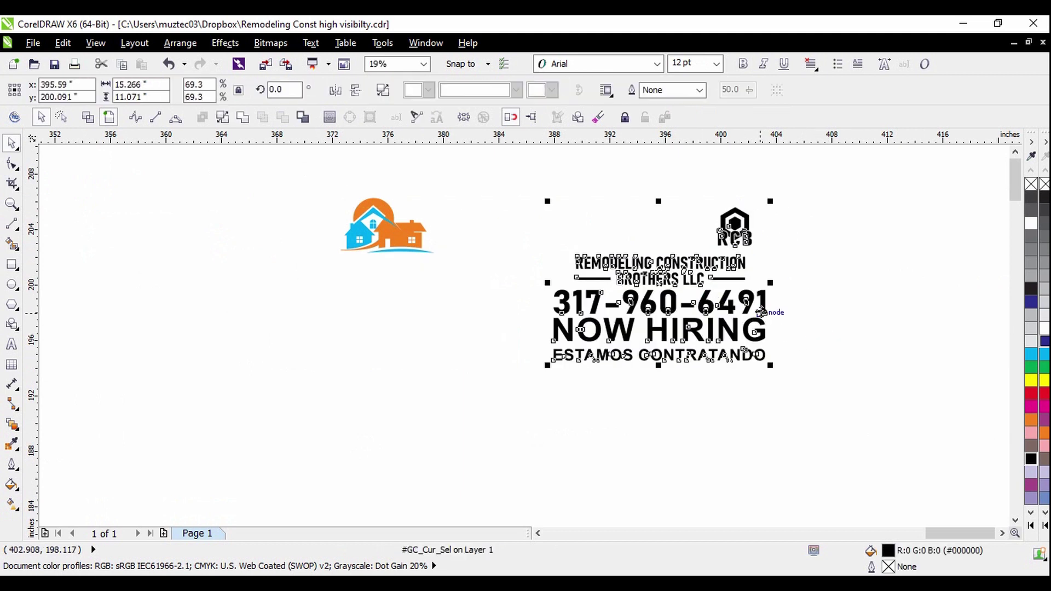
pyautogui.click(326, 64)
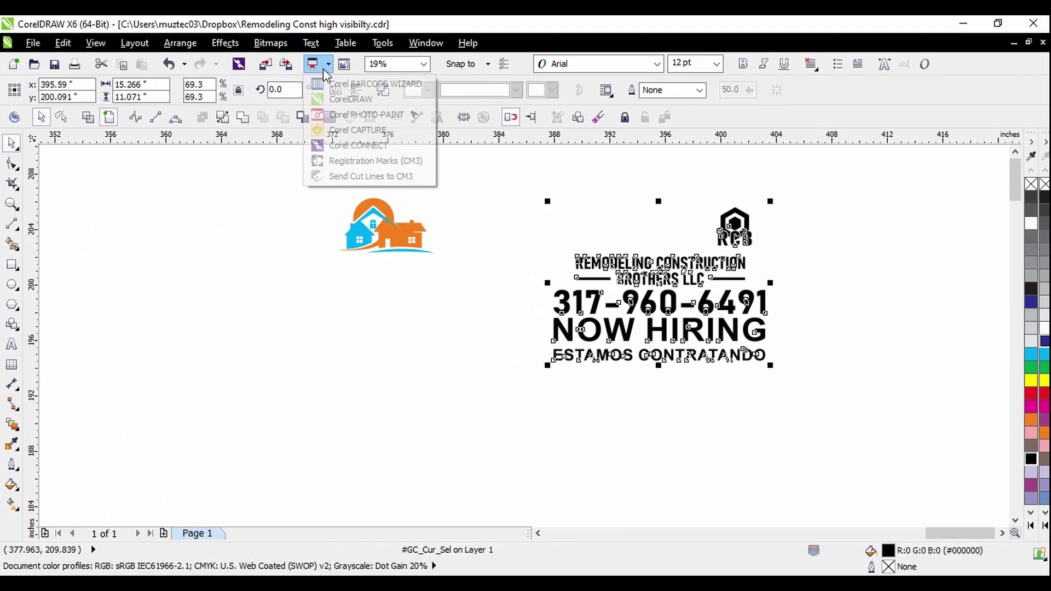
pyautogui.click(371, 177)
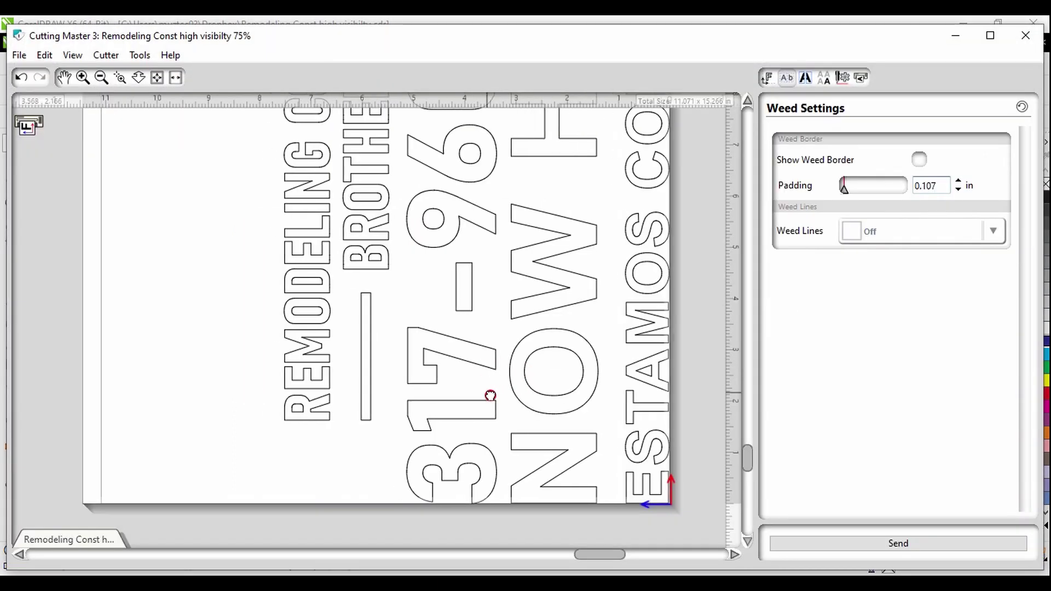
pyautogui.scroll(6, 490, 397)
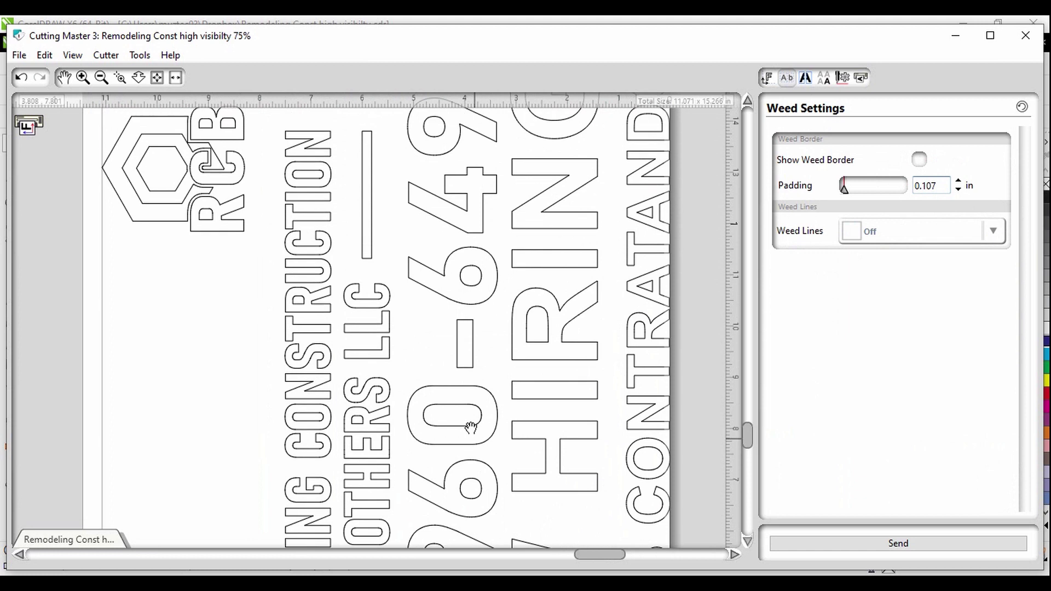
pyautogui.scroll(3, 471, 427)
pyautogui.scroll(2, 497, 411)
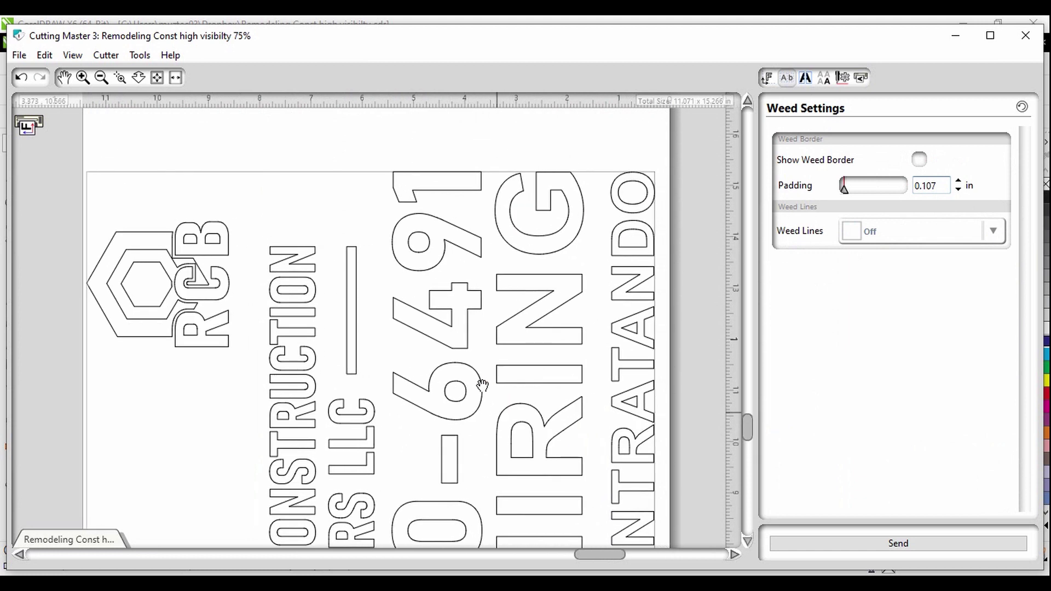
pyautogui.scroll(-1, 482, 385)
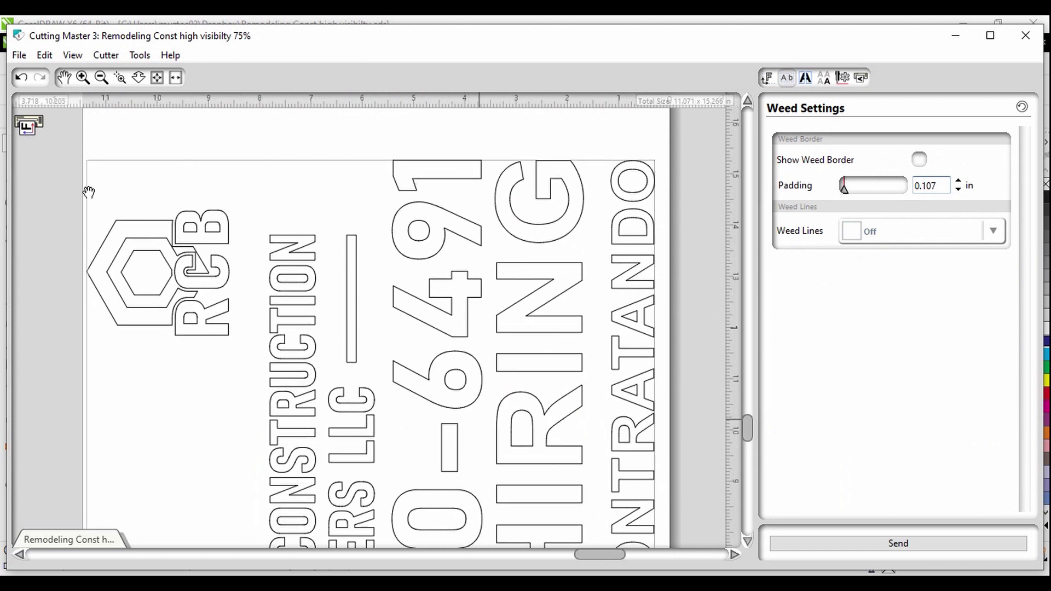
# Bring the top of the layout into view and enable Show Weed Border, padding 0.107 in
pyautogui.moveTo(100, 167); pyautogui.dragTo(110, 145)
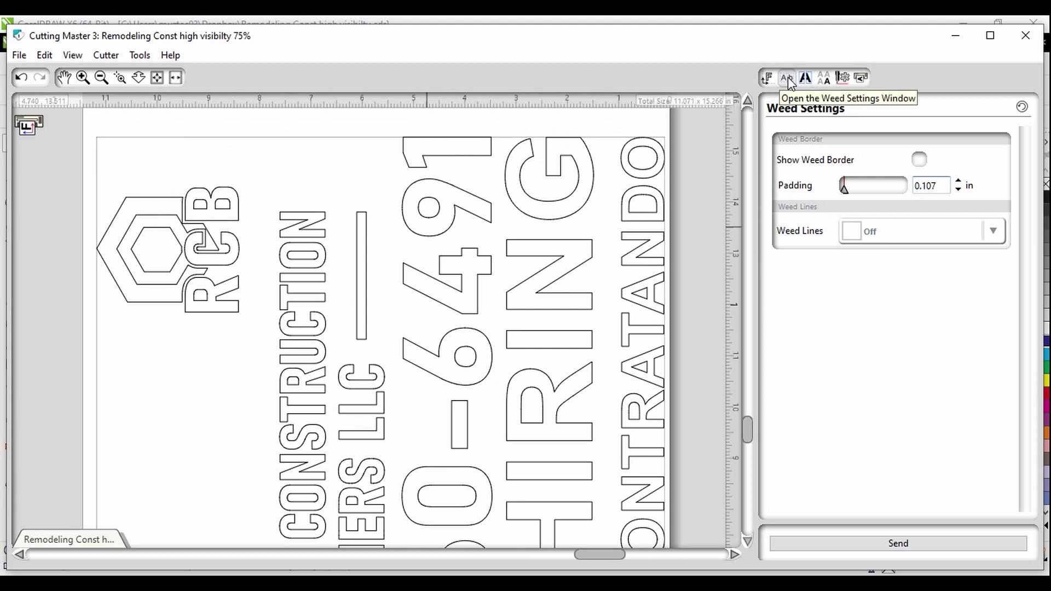
pyautogui.click(919, 162)
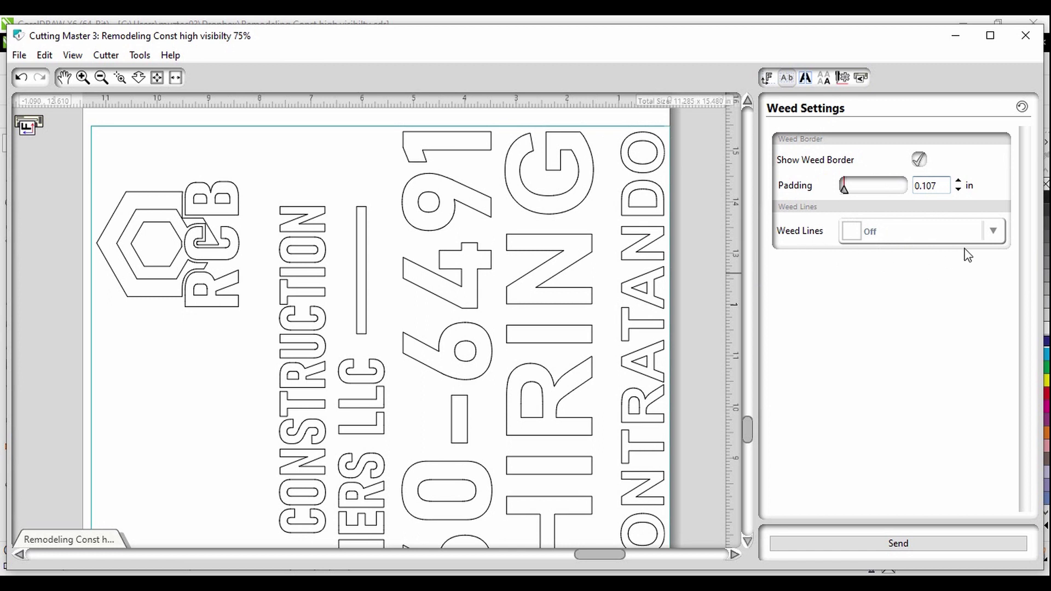
# Compare Horizontal, Vertical and H / V weed line patterns, settling on Horizontal strips
pyautogui.click(994, 234)
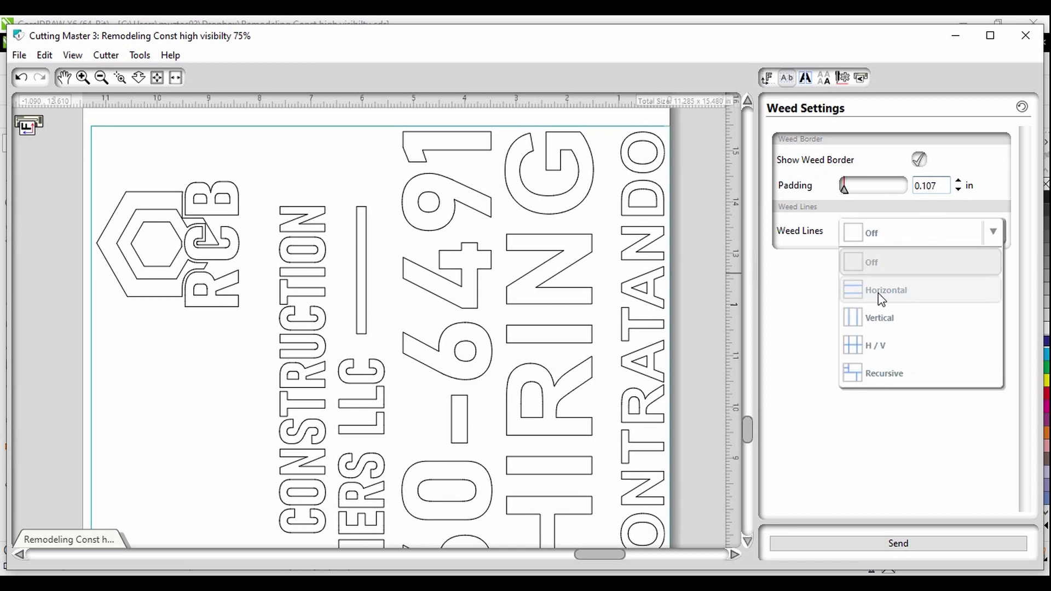
pyautogui.click(902, 291)
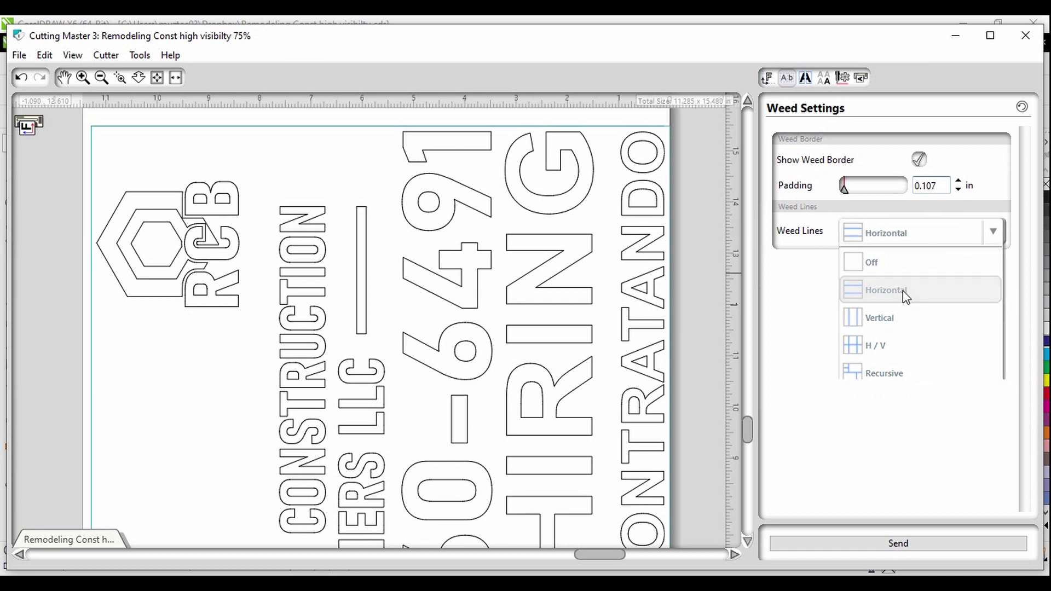
pyautogui.click(992, 232)
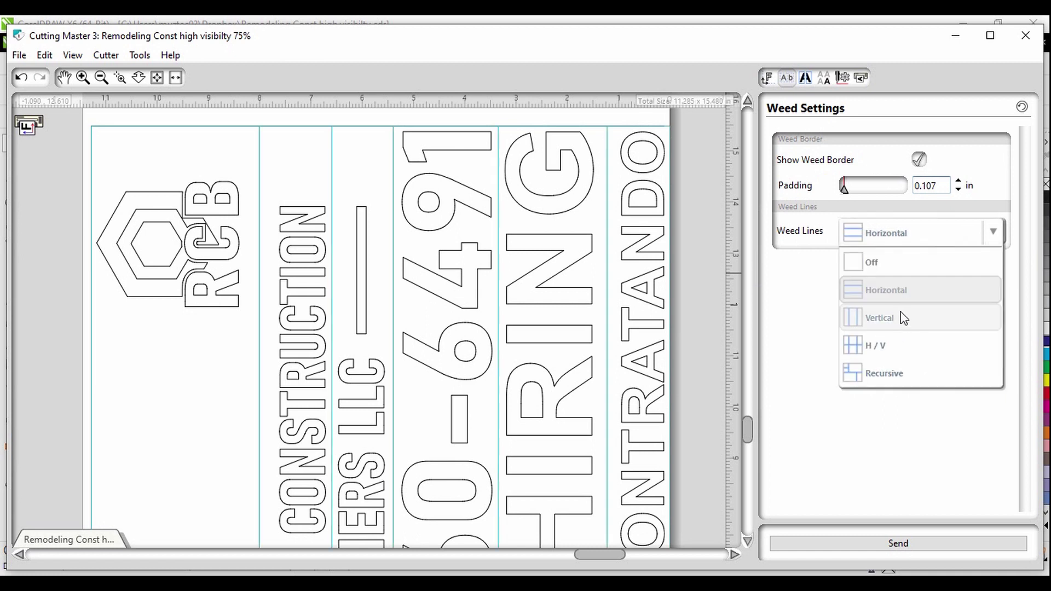
pyautogui.click(899, 320)
pyautogui.click(992, 236)
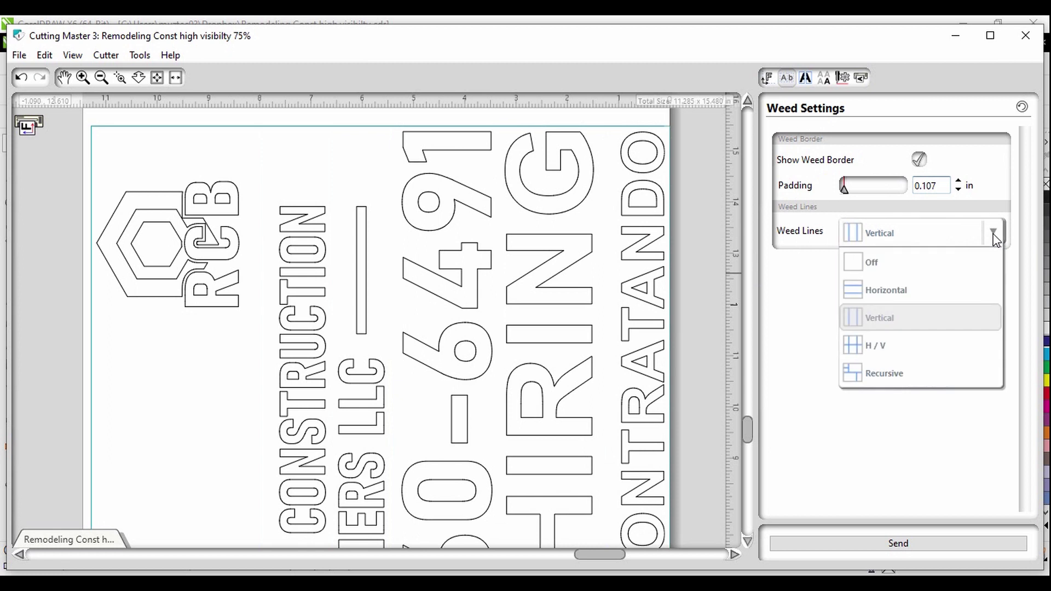
pyautogui.click(892, 292)
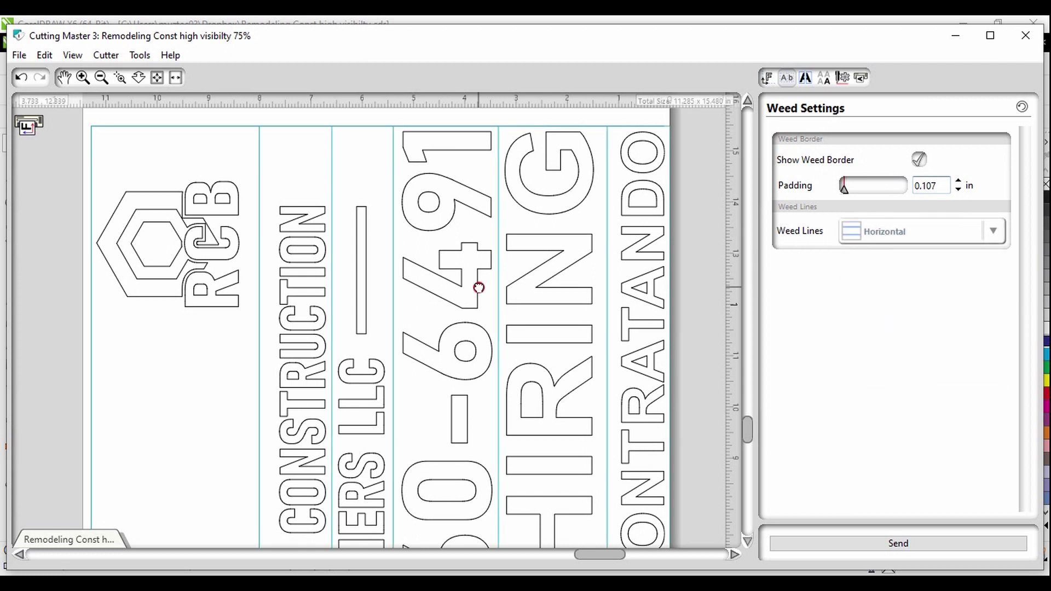
pyautogui.click(991, 236)
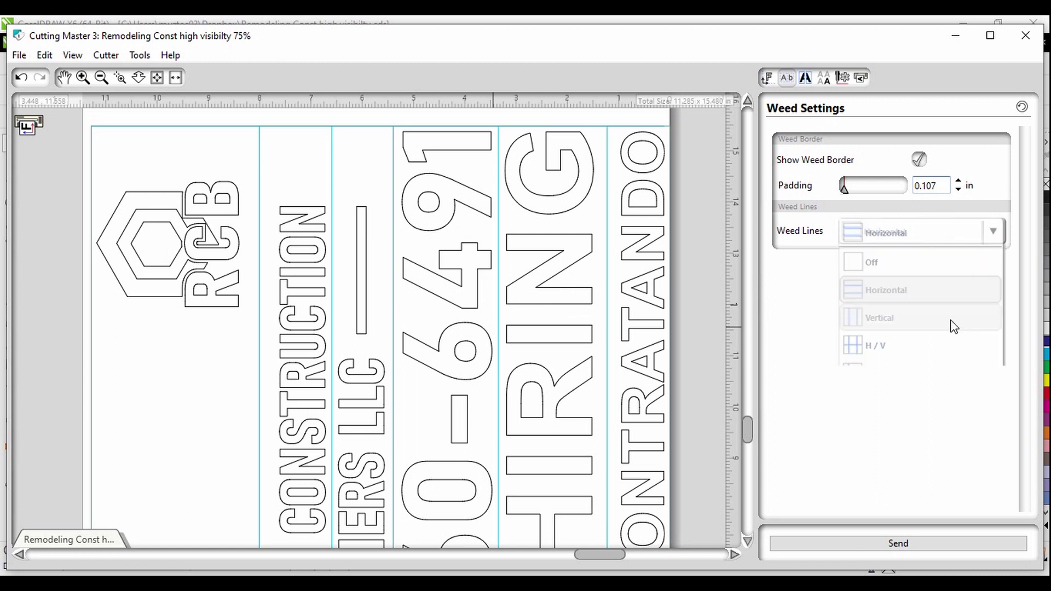
pyautogui.click(925, 351)
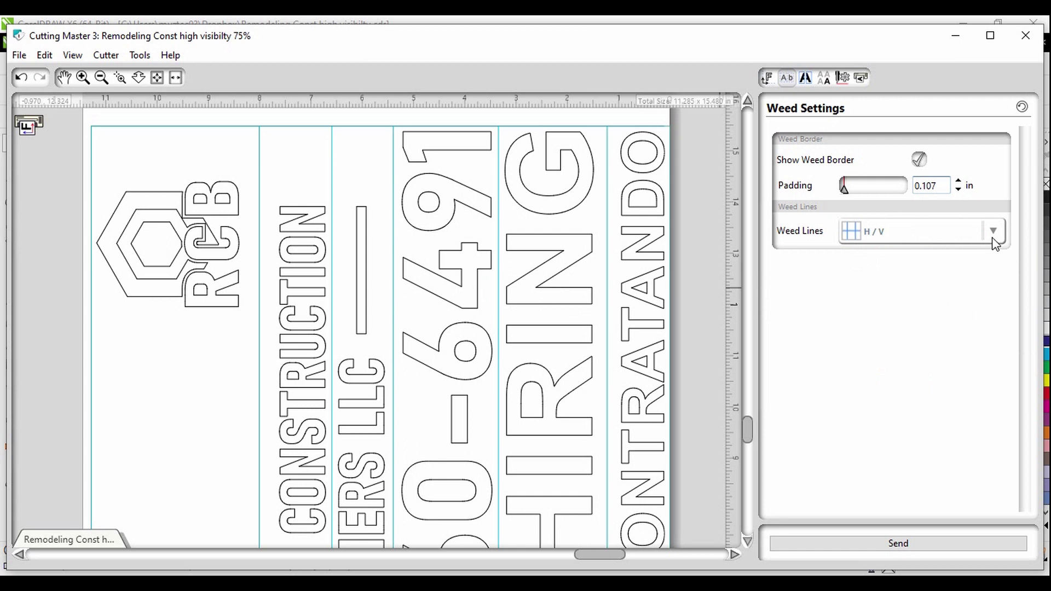
pyautogui.scroll(-3, 310, 369)
pyautogui.scroll(-3, 310, 369)
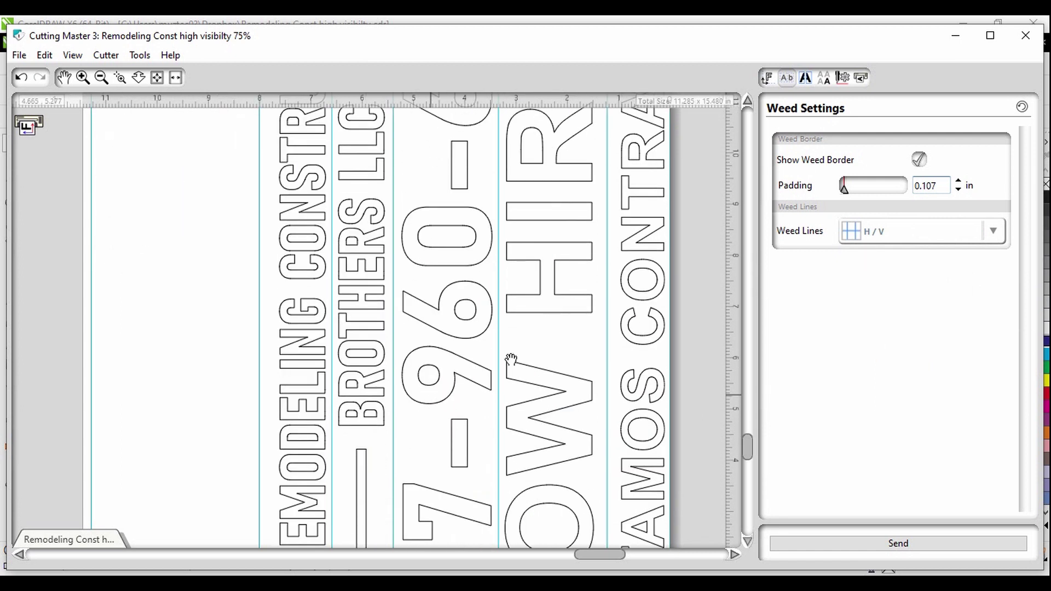
pyautogui.scroll(-3, 310, 369)
pyautogui.scroll(-3, 310, 368)
pyautogui.scroll(3, 311, 368)
pyautogui.scroll(3, 311, 368)
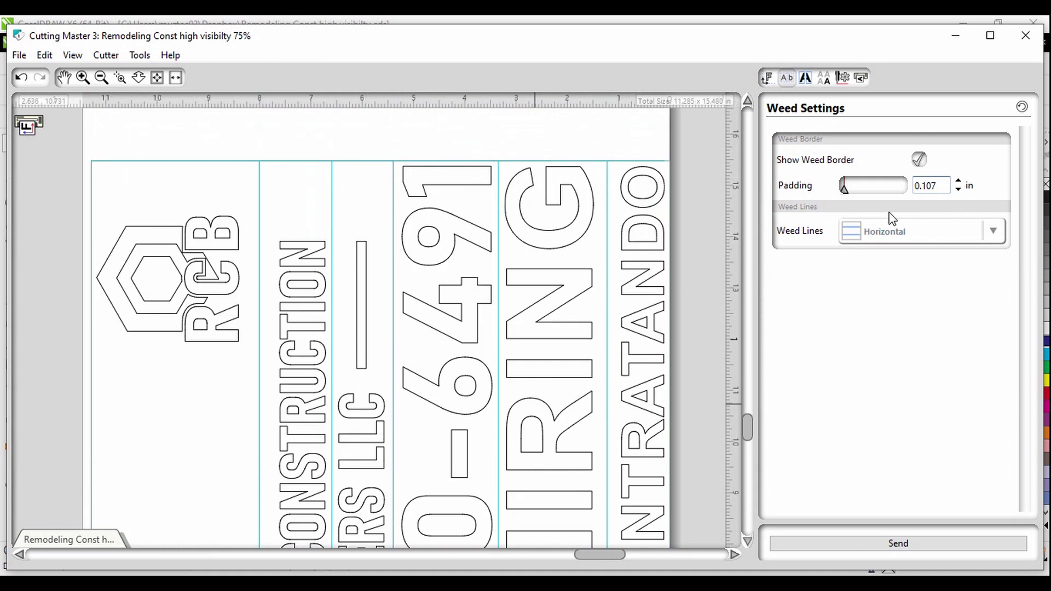
# Slide the weed border Padding down to 0.000 in
pyautogui.moveTo(845, 187); pyautogui.dragTo(840, 187)
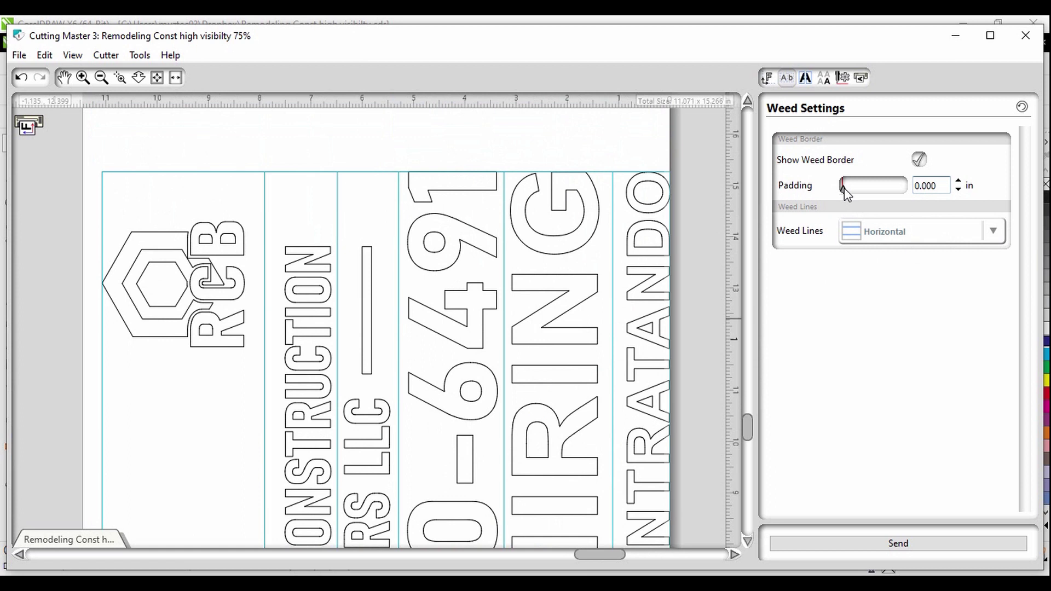
pyautogui.moveTo(842, 186); pyautogui.dragTo(837, 191)
pyautogui.scroll(-5, 414, 302)
pyautogui.scroll(-5, 415, 303)
pyautogui.scroll(-5, 415, 303)
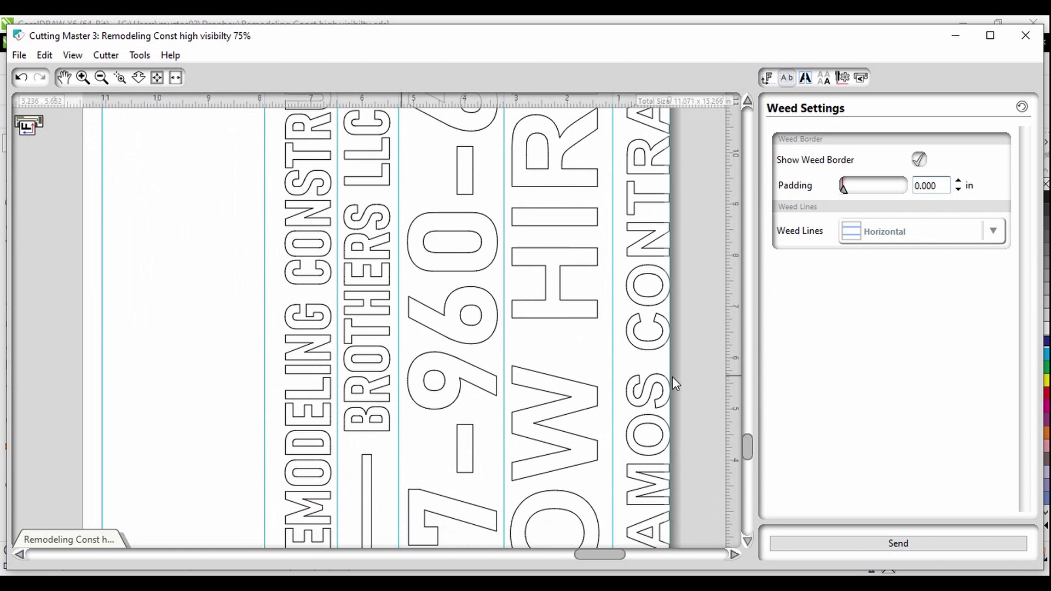
pyautogui.scroll(2, 673, 383)
pyautogui.scroll(4, 622, 306)
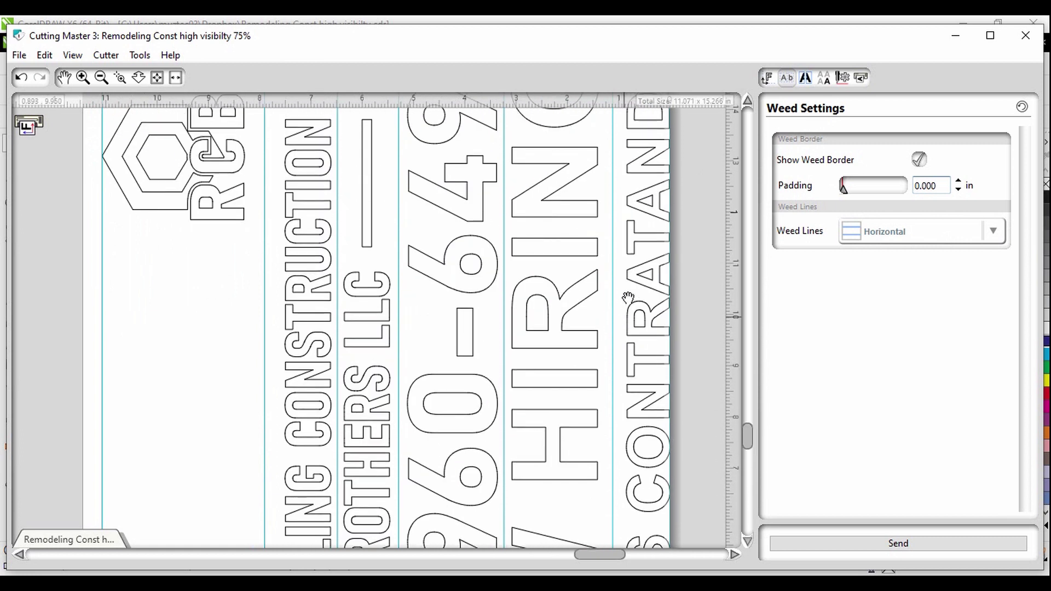
pyautogui.scroll(4, 628, 296)
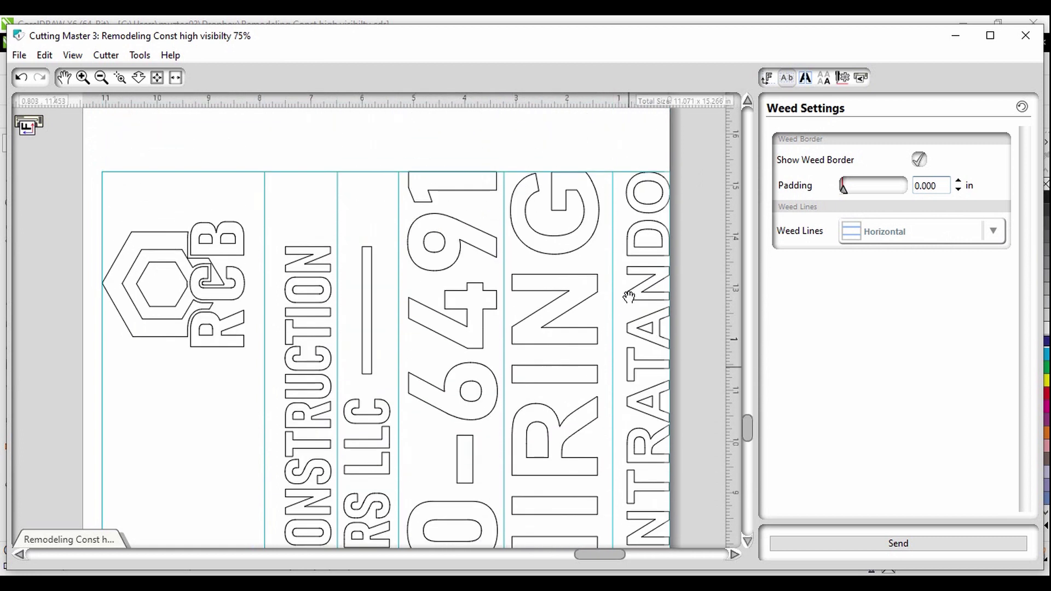
# Set Matrix Copies to 2 rows instead of 1
pyautogui.click(825, 78)
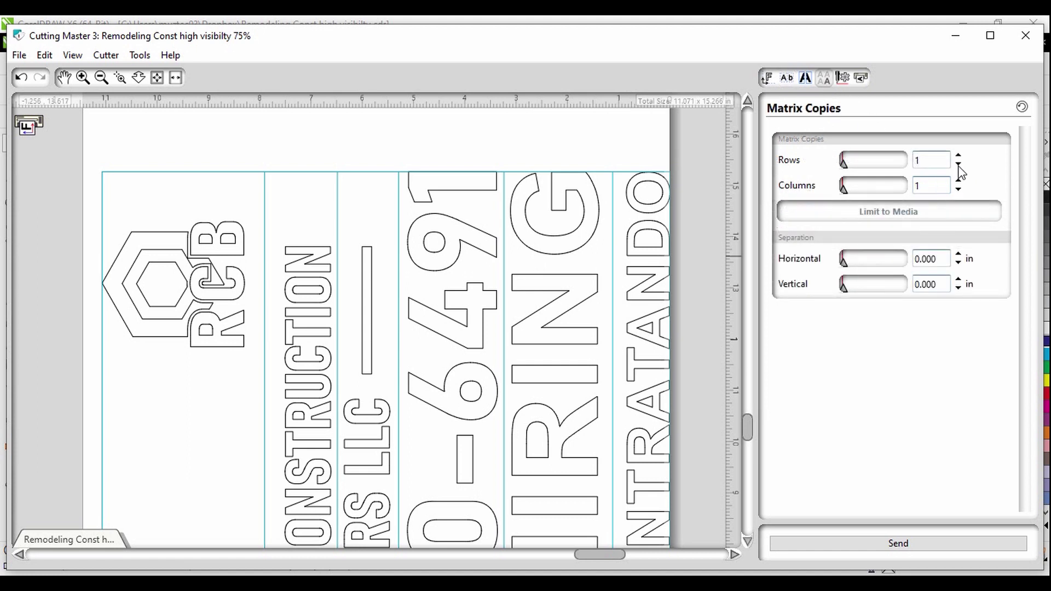
pyautogui.click(958, 156)
pyautogui.scroll(3, 533, 278)
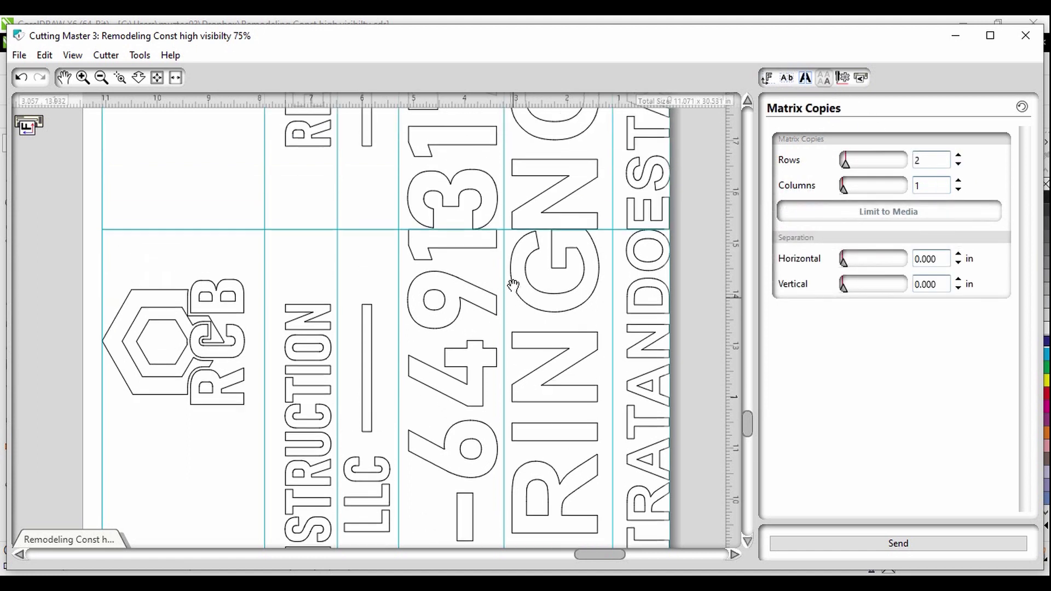
pyautogui.scroll(2, 460, 276)
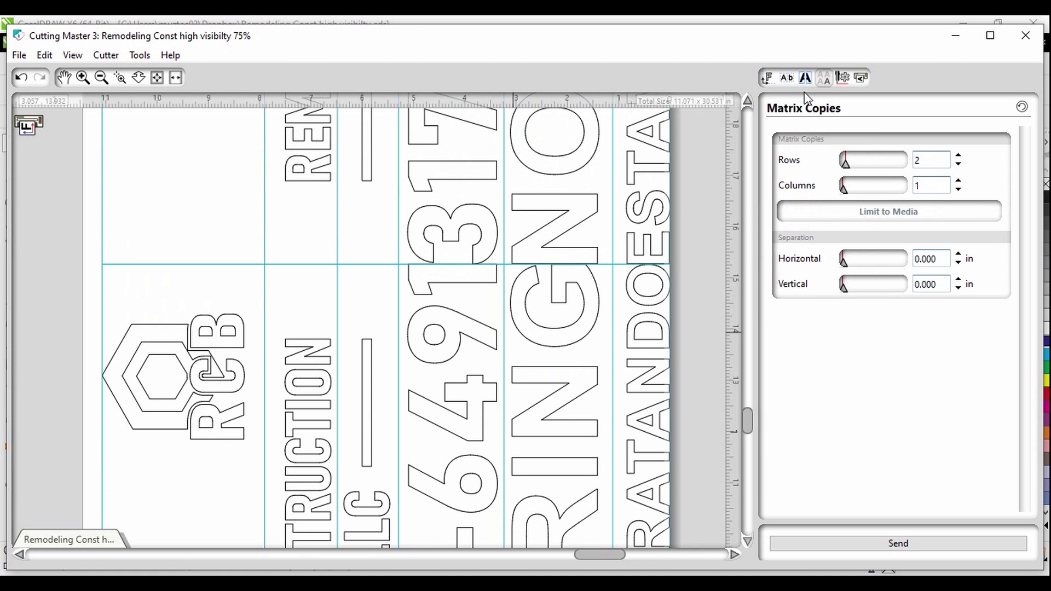
# Back in Weed Settings, step the weed border Padding up to 0.142 in
pyautogui.click(788, 77)
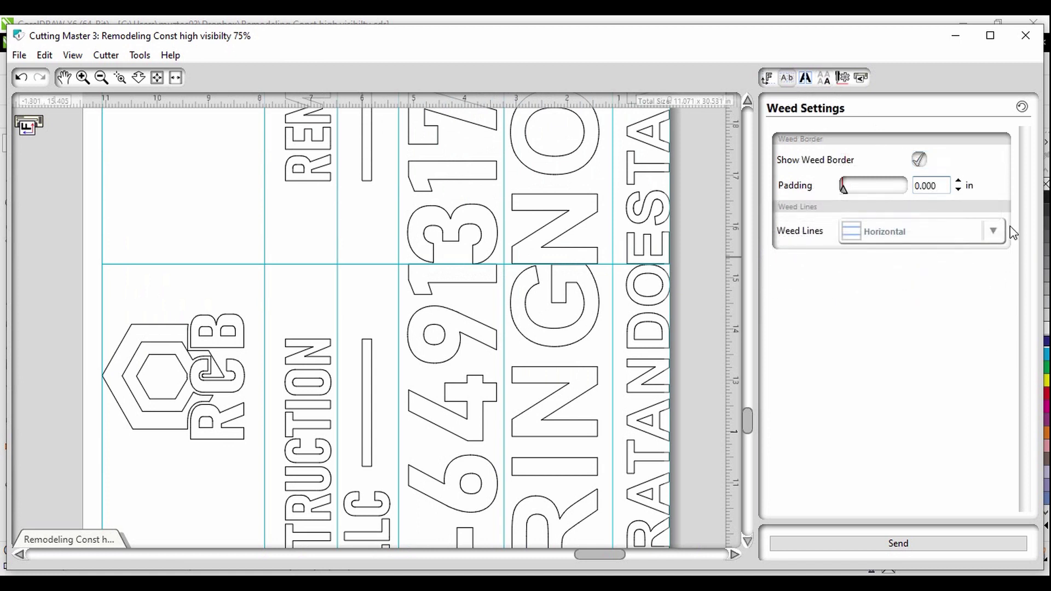
pyautogui.click(958, 182)
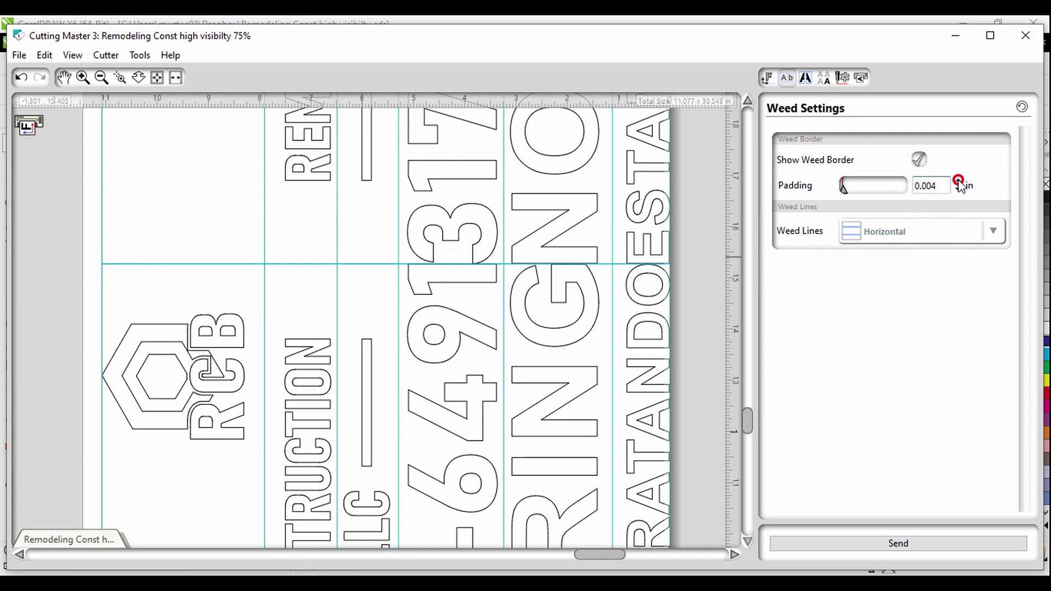
pyautogui.click(958, 182)
pyautogui.click(958, 182)
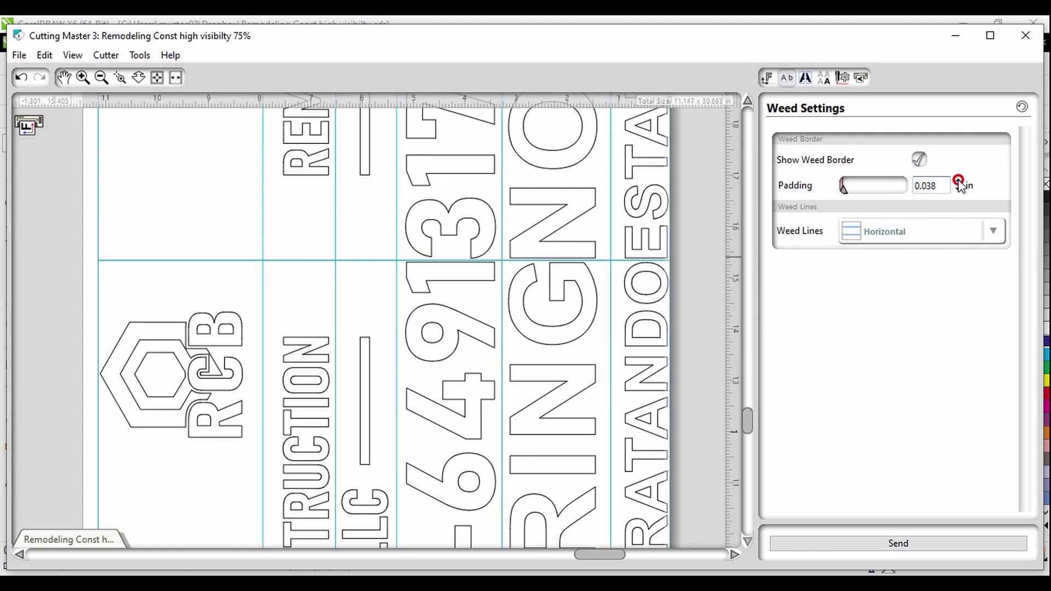
pyautogui.click(958, 182)
pyautogui.click(957, 182)
pyautogui.click(958, 182)
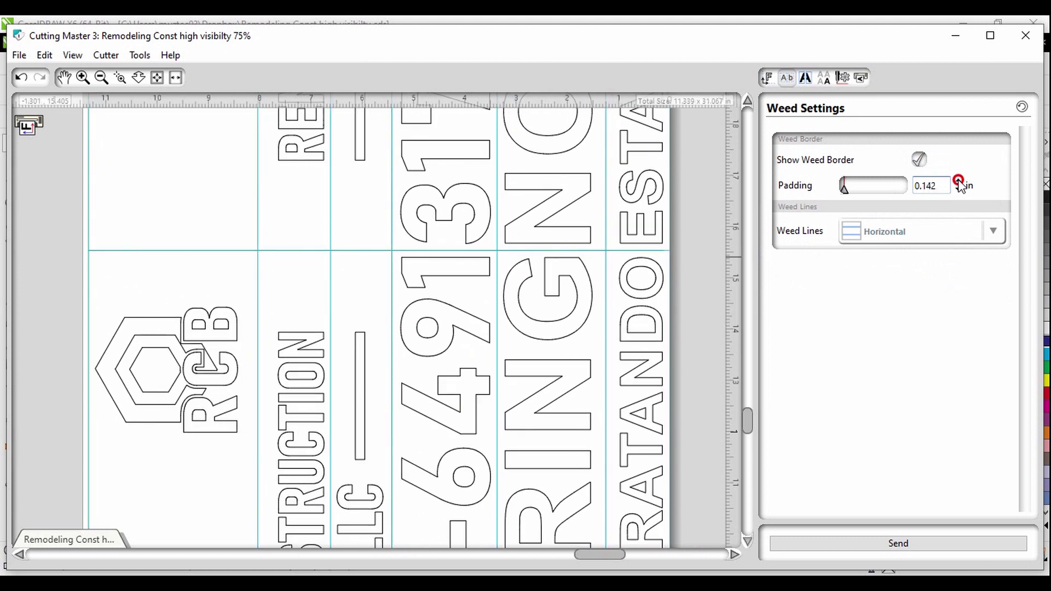
pyautogui.click(957, 182)
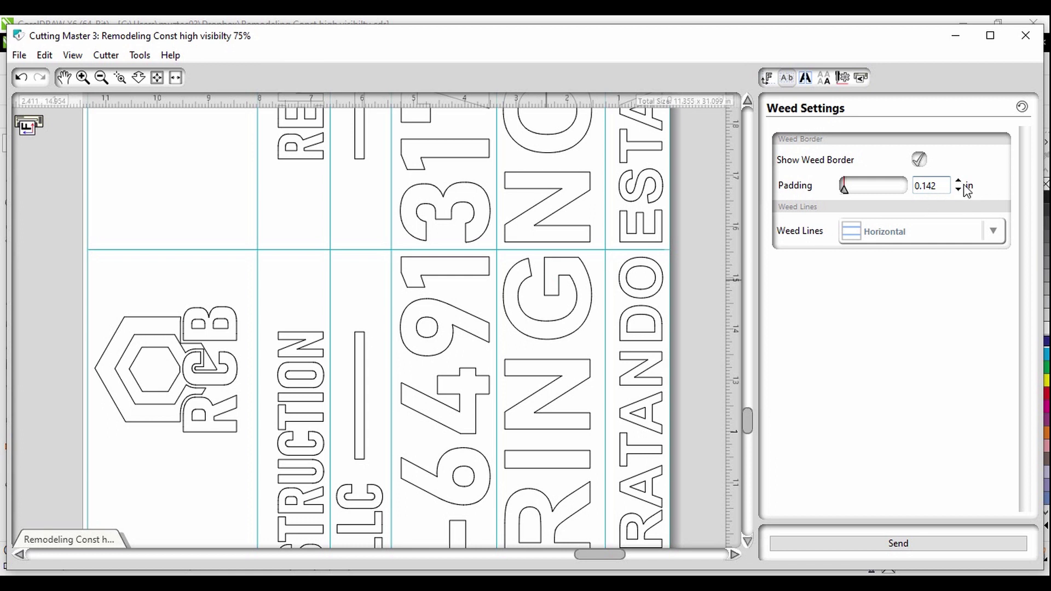
pyautogui.click(958, 182)
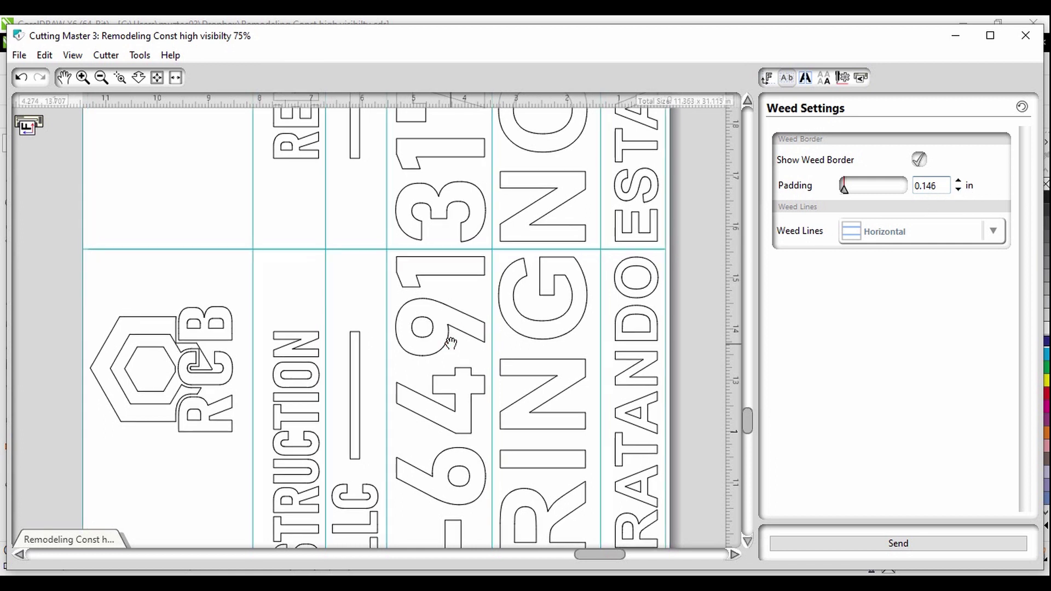
pyautogui.moveTo(450, 342); pyautogui.dragTo(458, 399)
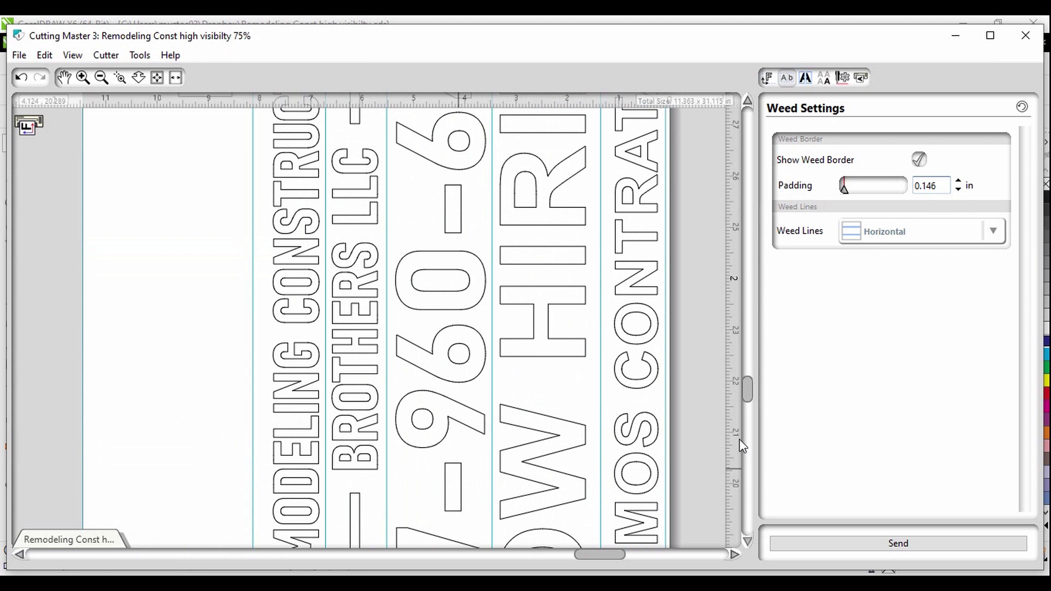
pyautogui.moveTo(748, 388); pyautogui.dragTo(749, 369)
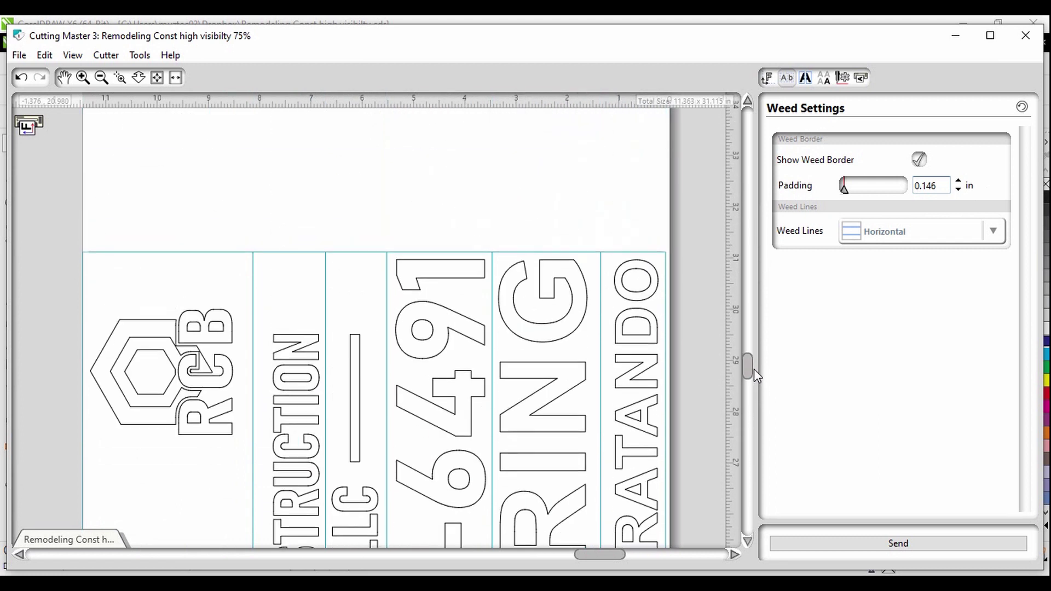
pyautogui.scroll(-2, 514, 434)
pyautogui.scroll(-1, 521, 429)
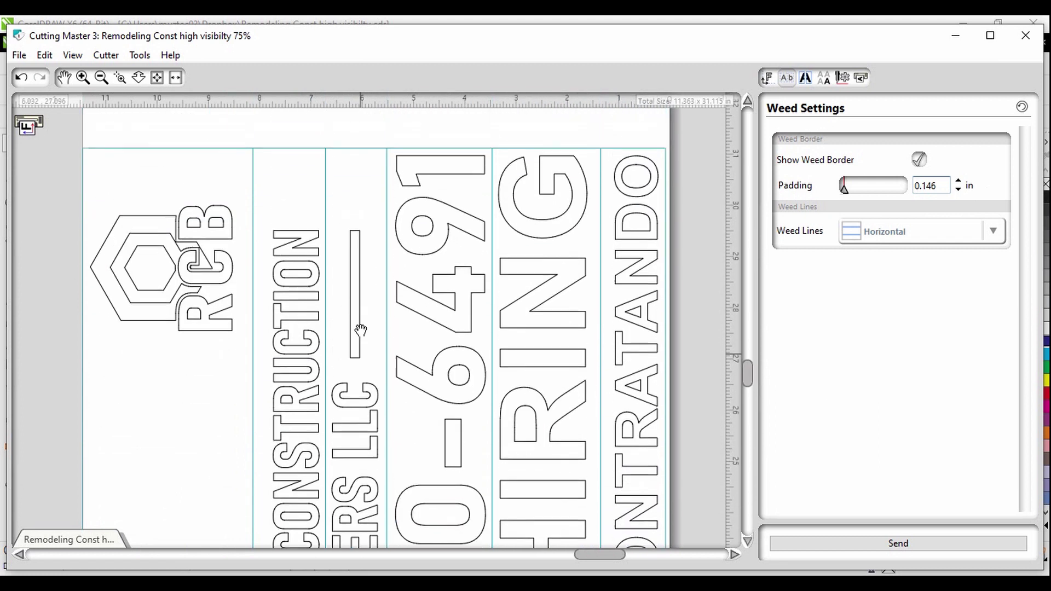